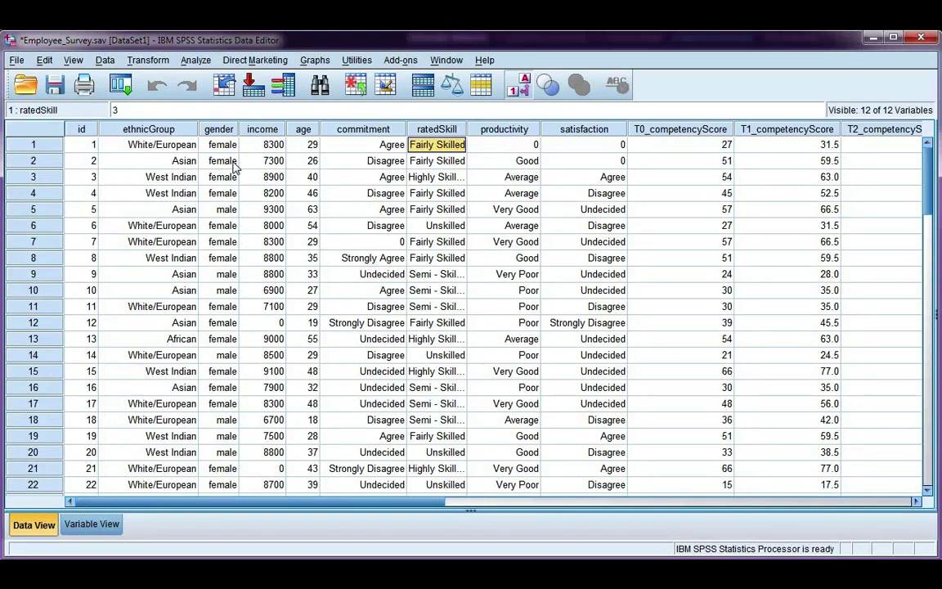
Open the Crosstabs dialog from Analyze > Descriptive Statistics for the Employee_Survey data.
{"action": "left_click", "coordinate": [197, 61]}
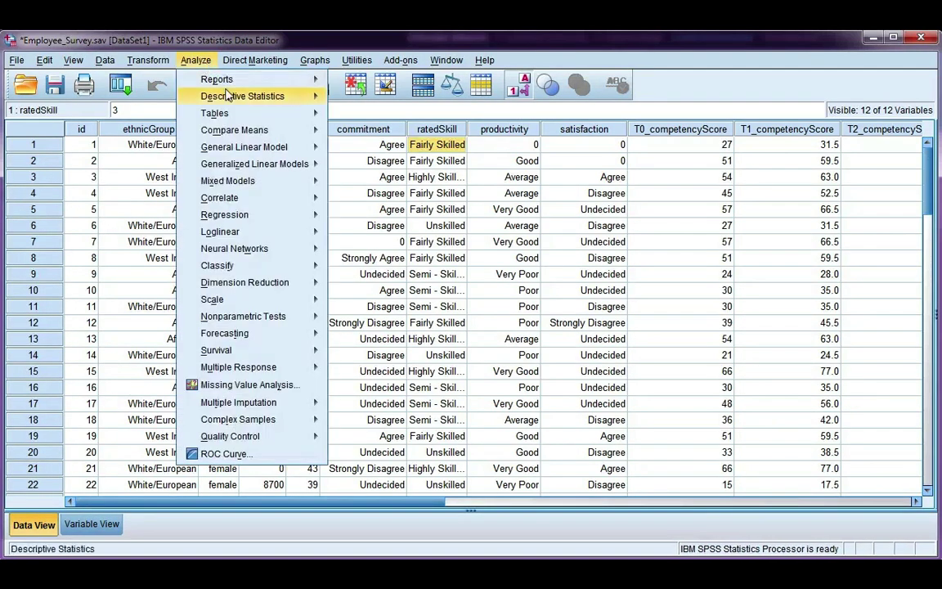
{"action": "mouse_move", "coordinate": [299, 97]}
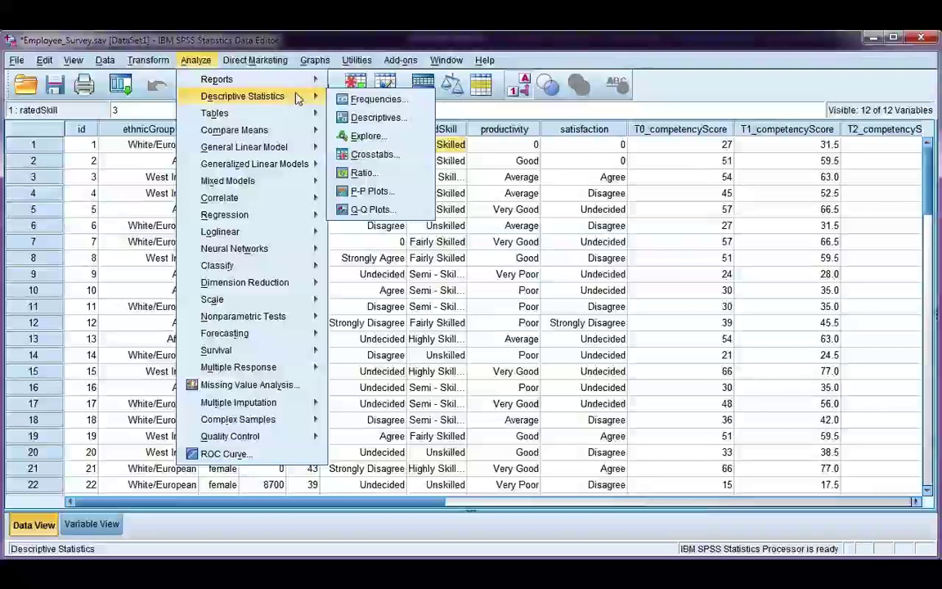
{"action": "left_click", "coordinate": [413, 157]}
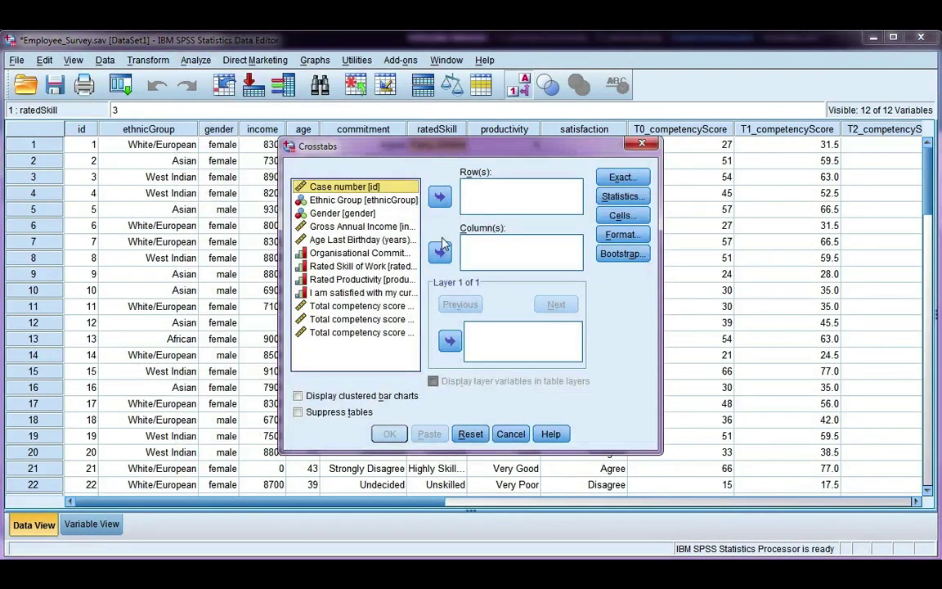
Put Gender in the Row(s) box and Rated Productivity in the Column(s) box.
{"action": "left_click", "coordinate": [364, 213]}
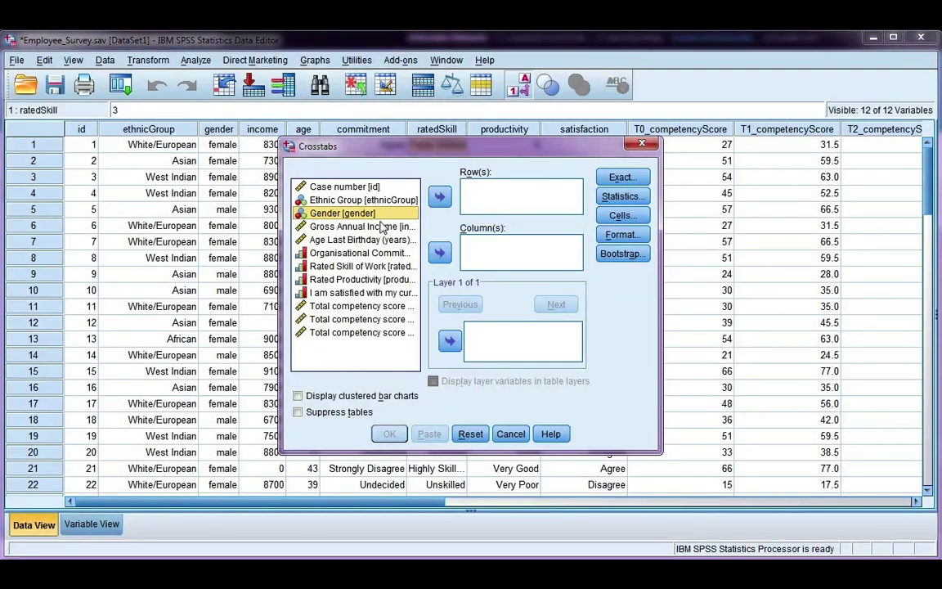
{"action": "left_click", "coordinate": [447, 201]}
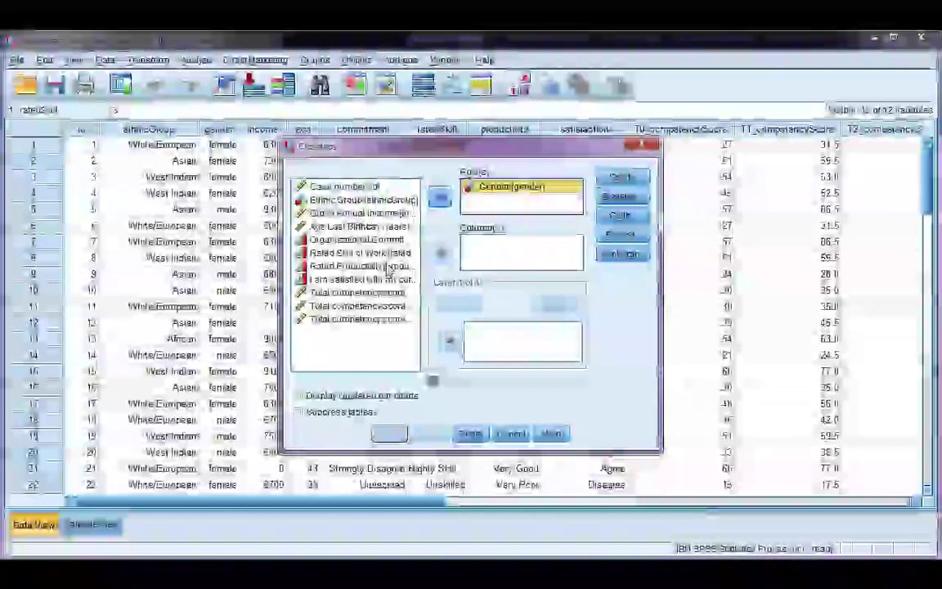
{"action": "left_click", "coordinate": [363, 266]}
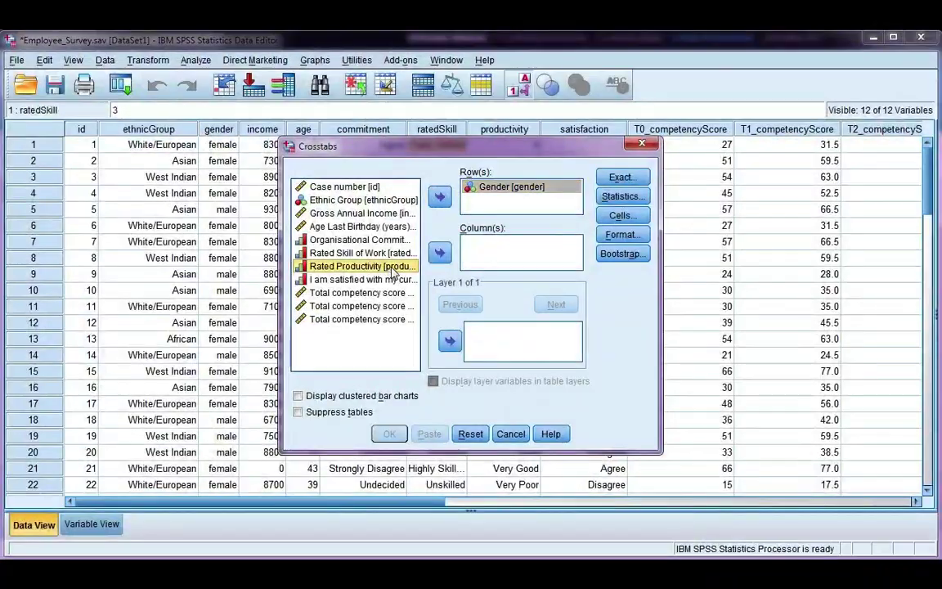
{"action": "left_click", "coordinate": [439, 253]}
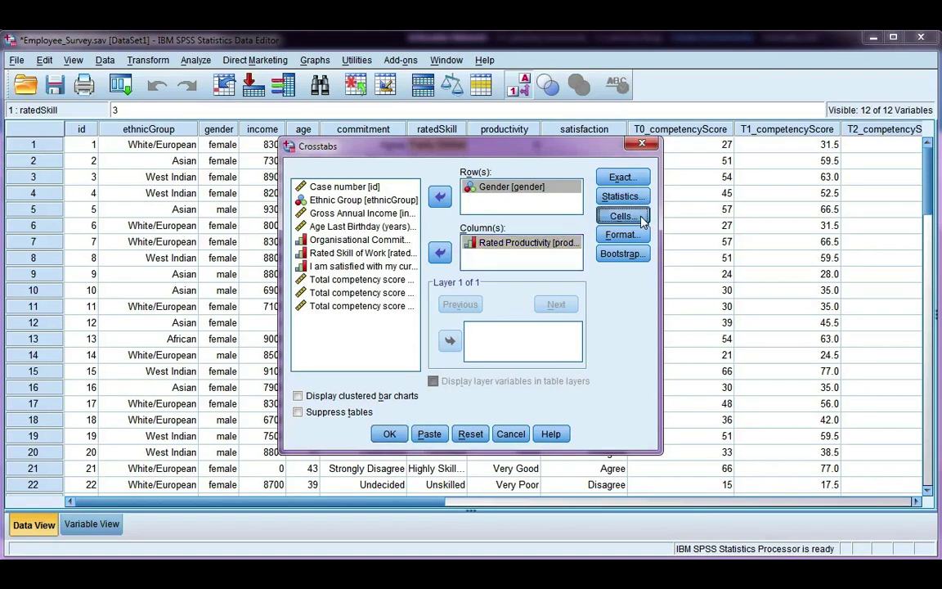
In Crosstabs Cells, tick Row, Column and Total percentages and confirm.
{"action": "left_click", "coordinate": [641, 218]}
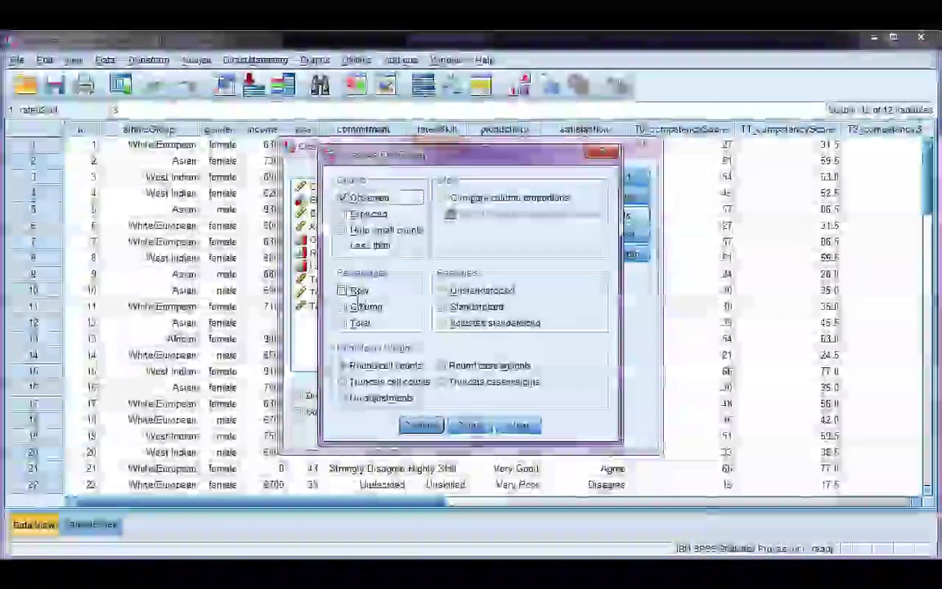
{"action": "left_click", "coordinate": [358, 291]}
{"action": "left_click", "coordinate": [361, 306]}
{"action": "left_click", "coordinate": [359, 324]}
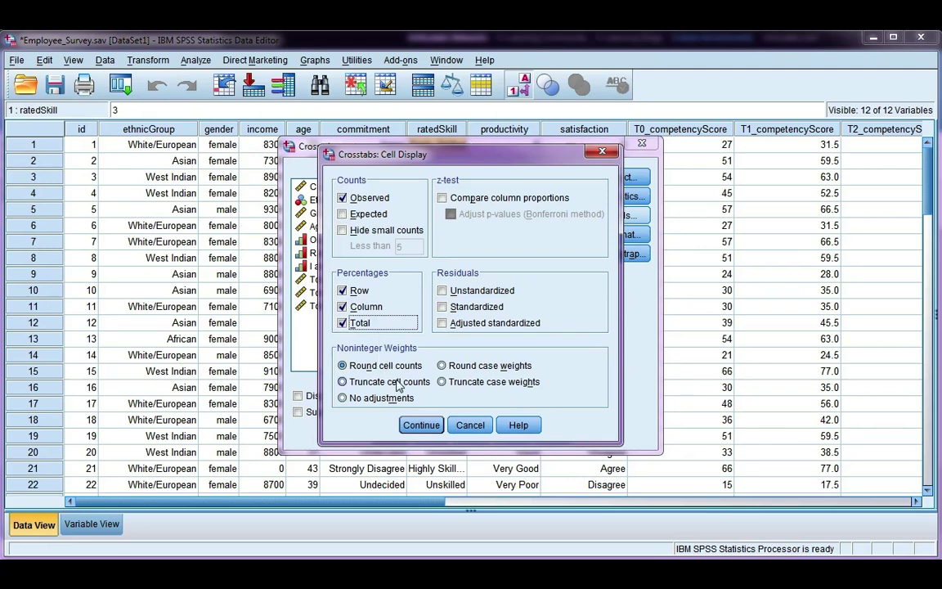
{"action": "left_click", "coordinate": [420, 425]}
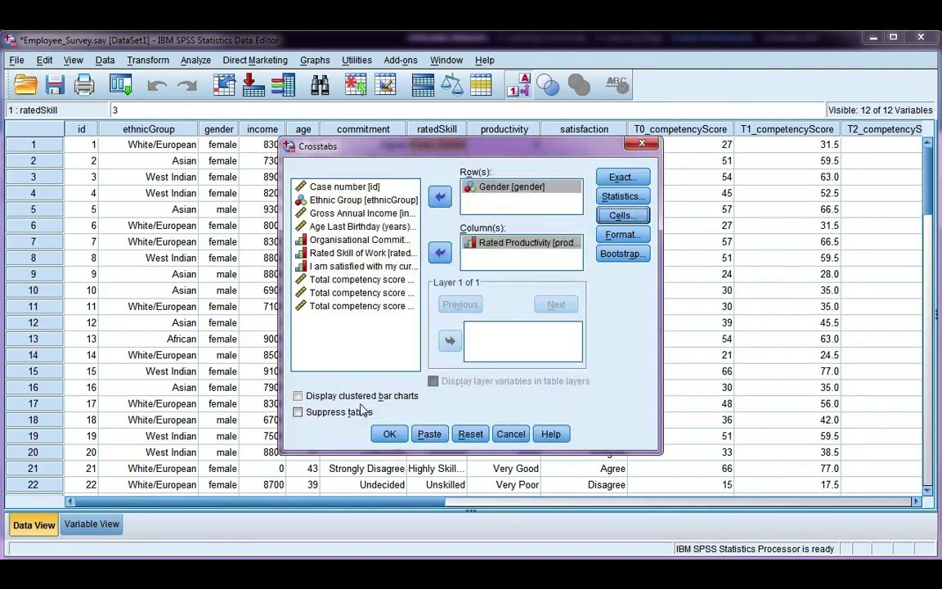
{"action": "left_click", "coordinate": [389, 435]}
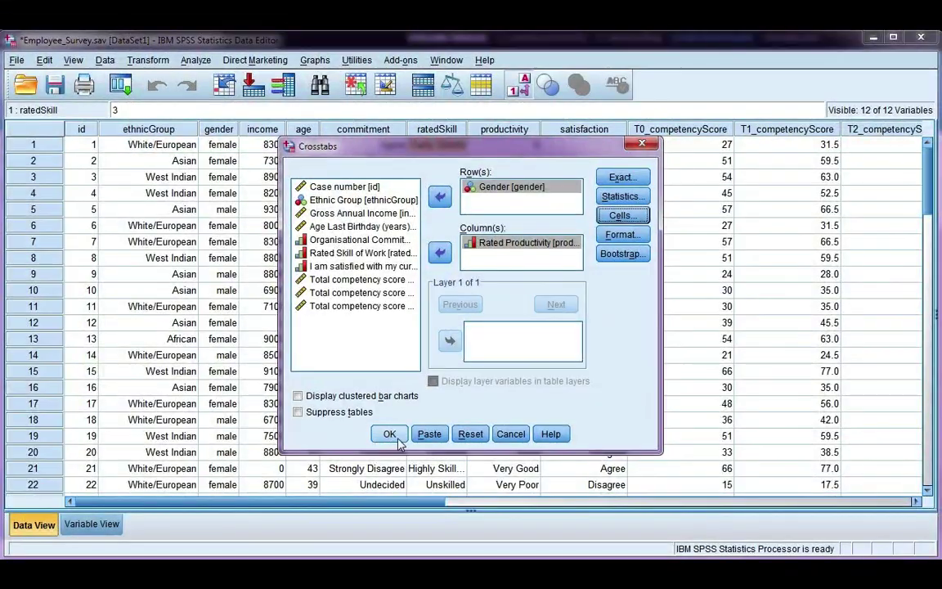
Run the crosstab, review the output table, and select the Gender by Rated Productivity output.
{"action": "left_click", "coordinate": [390, 434]}
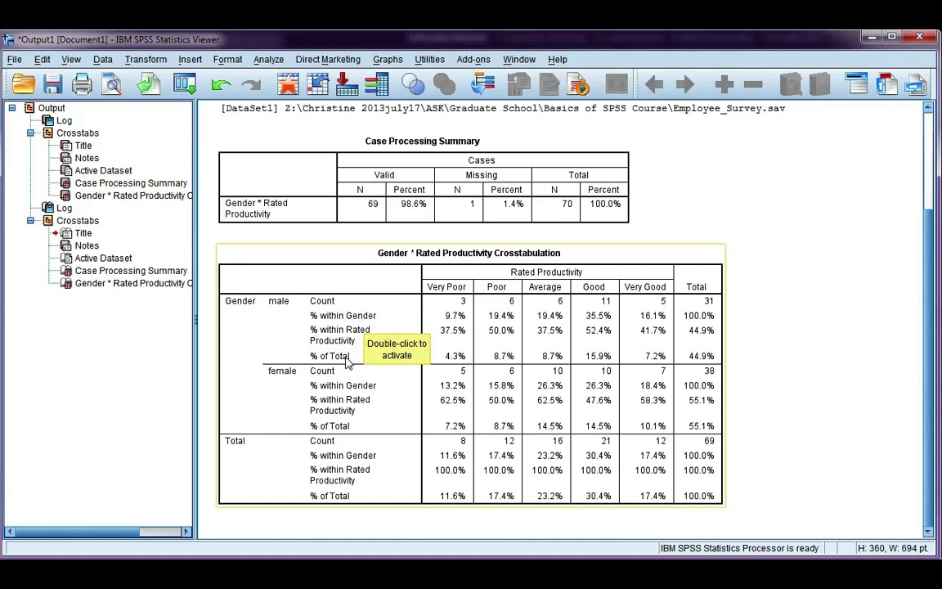
{"action": "scroll", "coordinate": [343, 366], "scroll_direction": "up", "scroll_amount": 1}
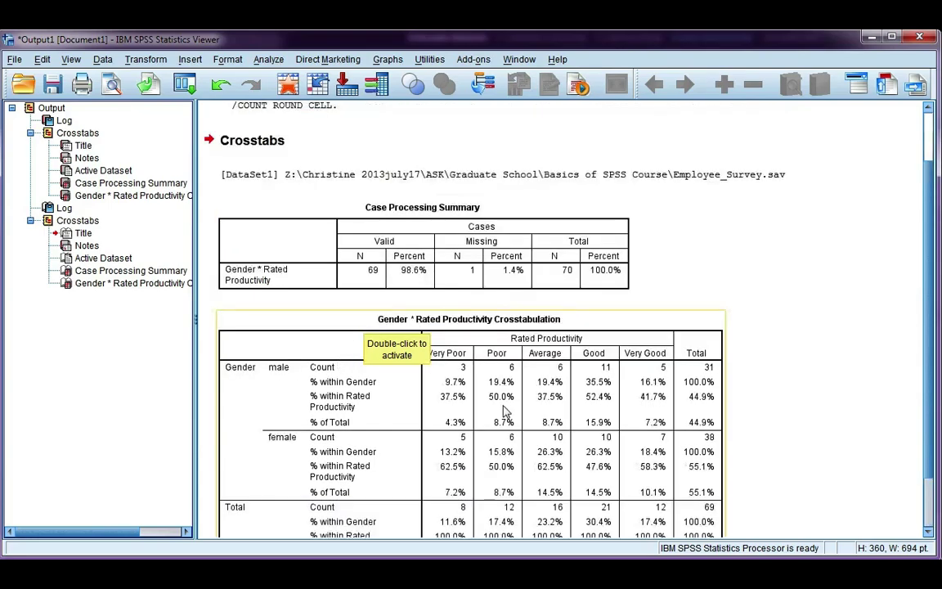
{"action": "scroll", "coordinate": [452, 373], "scroll_direction": "down", "scroll_amount": 1}
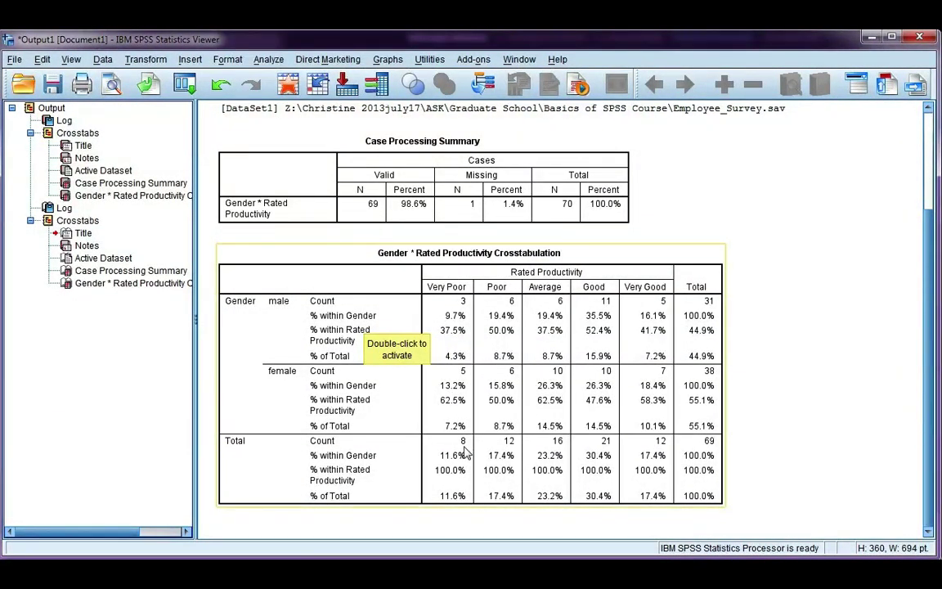
{"action": "right_click", "coordinate": [452, 476]}
{"action": "key", "text": "Escape"}
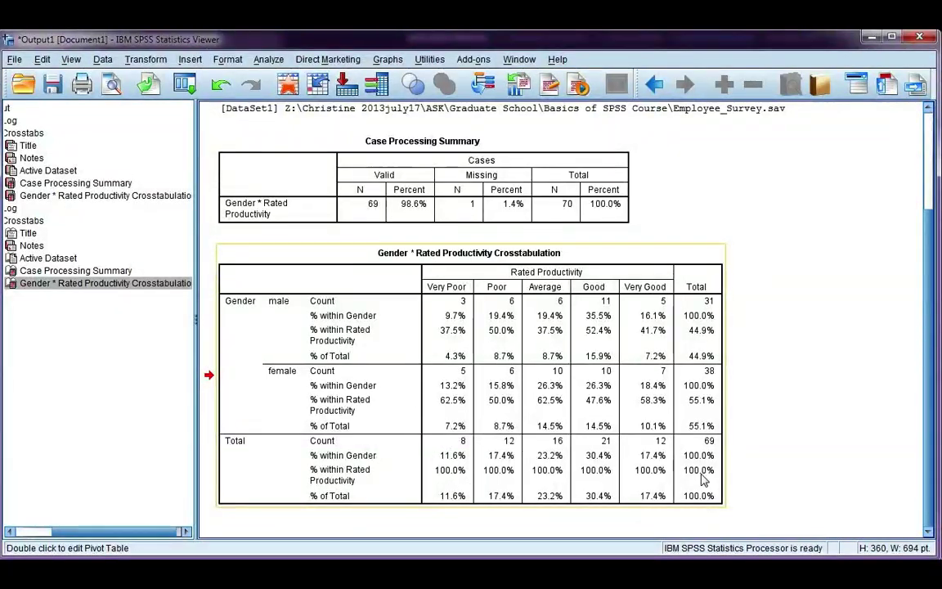
{"action": "scroll", "coordinate": [349, 414], "scroll_direction": "up", "scroll_amount": 2}
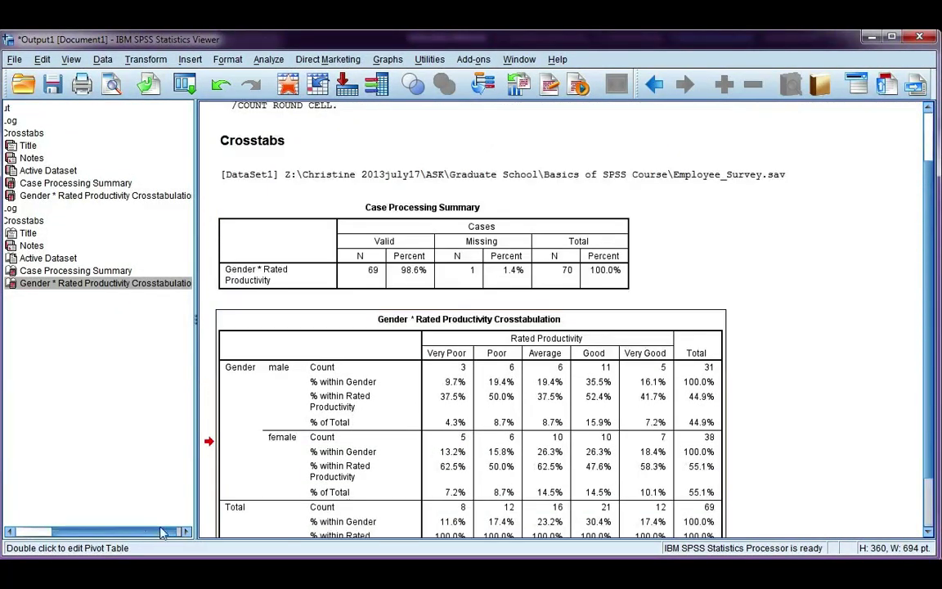
{"action": "scroll", "coordinate": [149, 240], "scroll_direction": "left", "scroll_amount": 2}
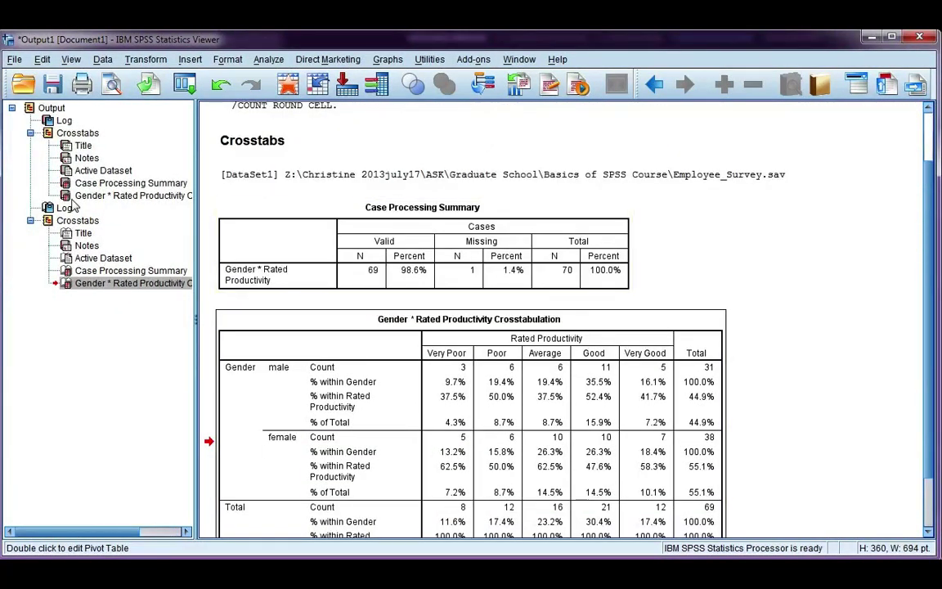
{"action": "left_click", "coordinate": [67, 195]}
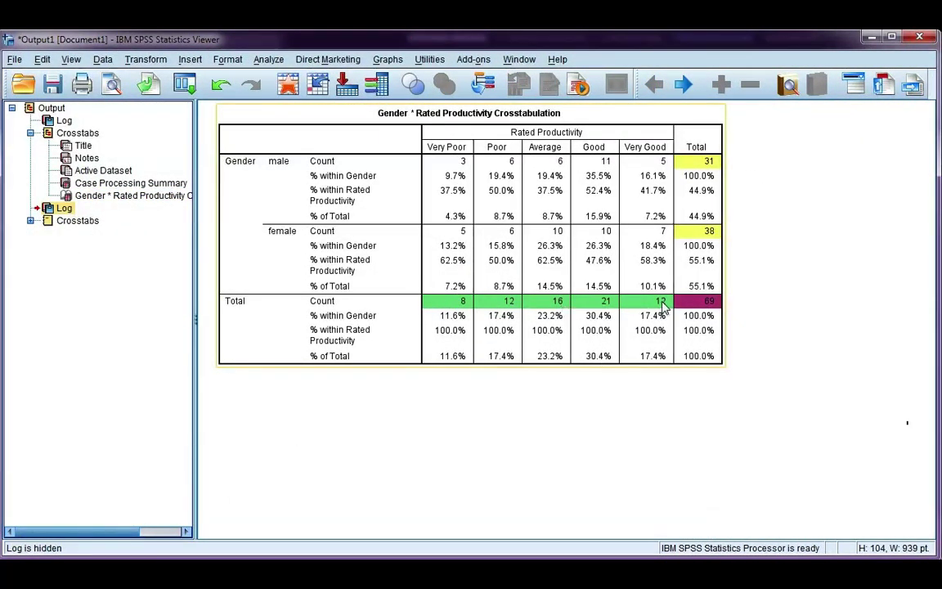
Reveal the hidden title item holding the interpretation lines above the crosstab.
{"action": "left_click", "coordinate": [751, 208]}
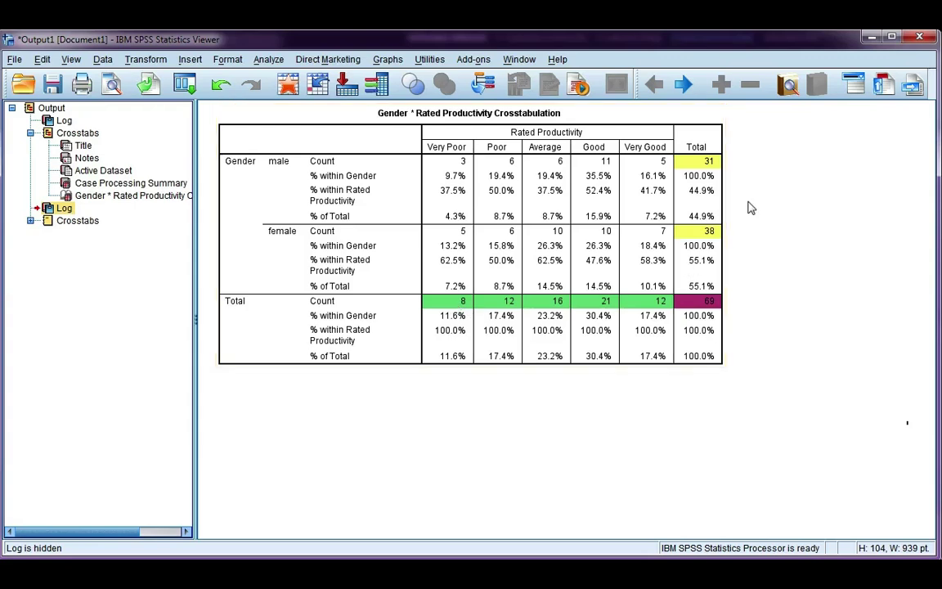
{"action": "left_click", "coordinate": [708, 160]}
{"action": "double_click", "coordinate": [68, 146]}
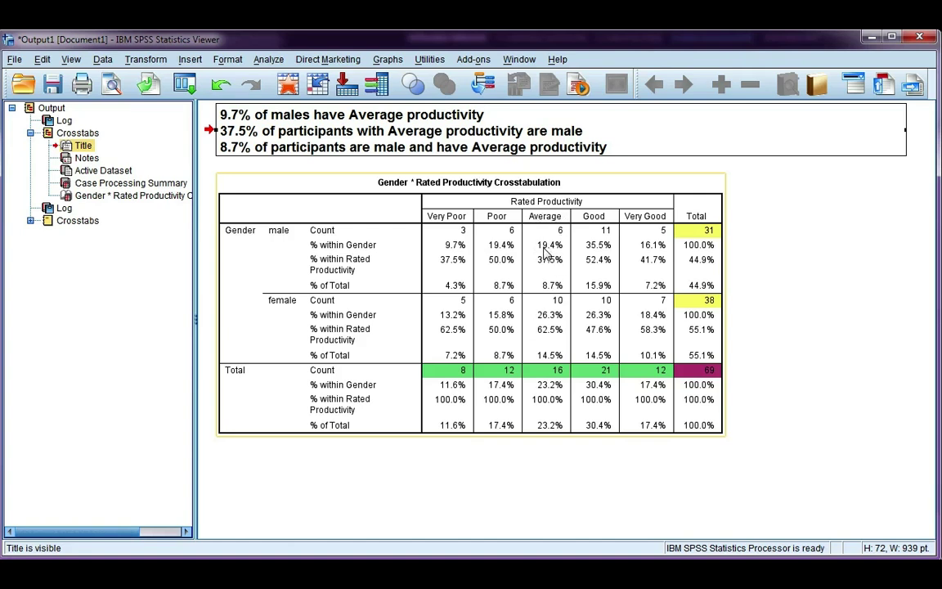
Correct the first interpretation line from 9.7 to 19.4% of males with Average productivity.
{"action": "double_click", "coordinate": [244, 121]}
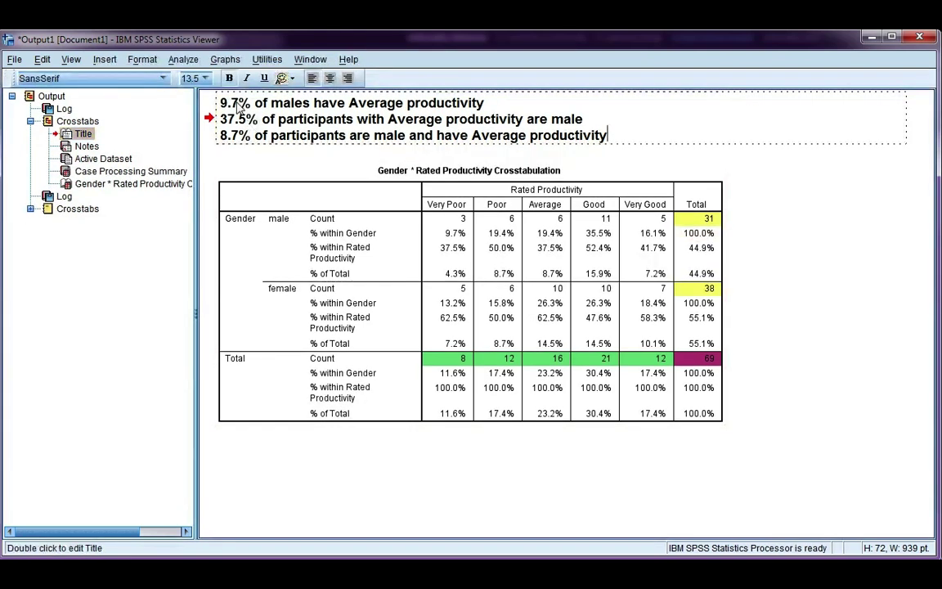
{"action": "key", "text": "BackSpace"}
{"action": "key", "text": "BackSpace"}
{"action": "key", "text": "BackSpace"}
{"action": "type", "text": "19."}
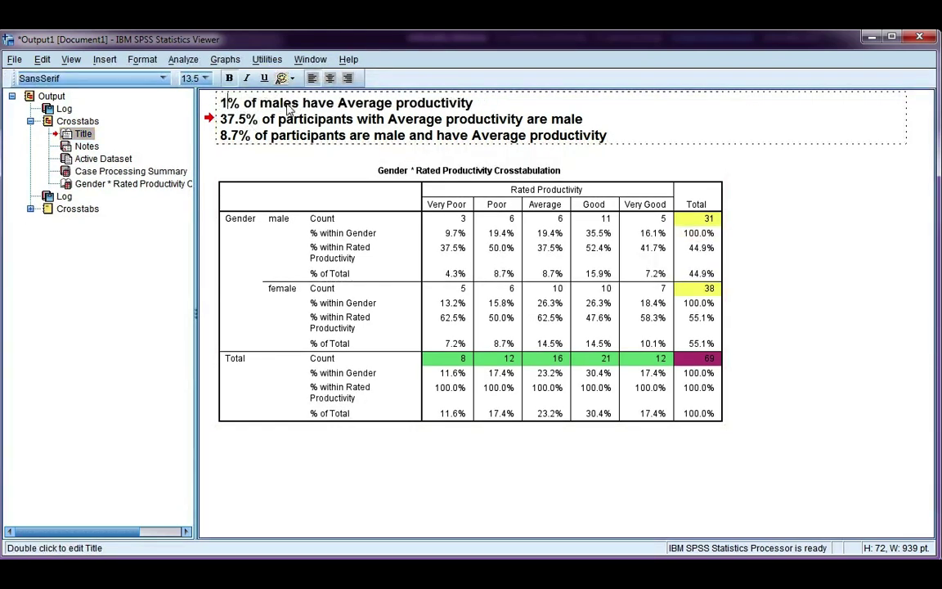
{"action": "type", "text": "4"}
{"action": "left_click", "coordinate": [659, 164]}
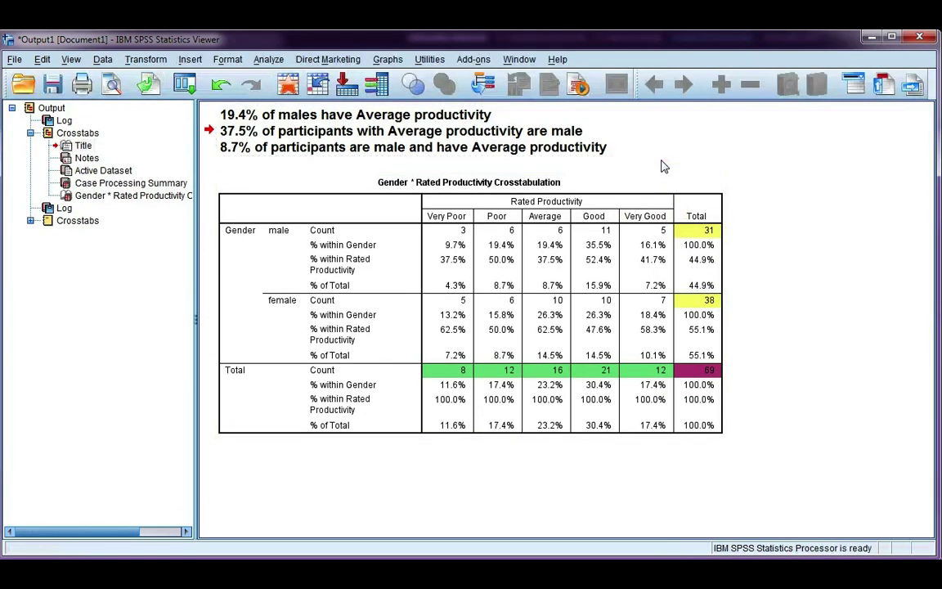
{"action": "left_click", "coordinate": [552, 250]}
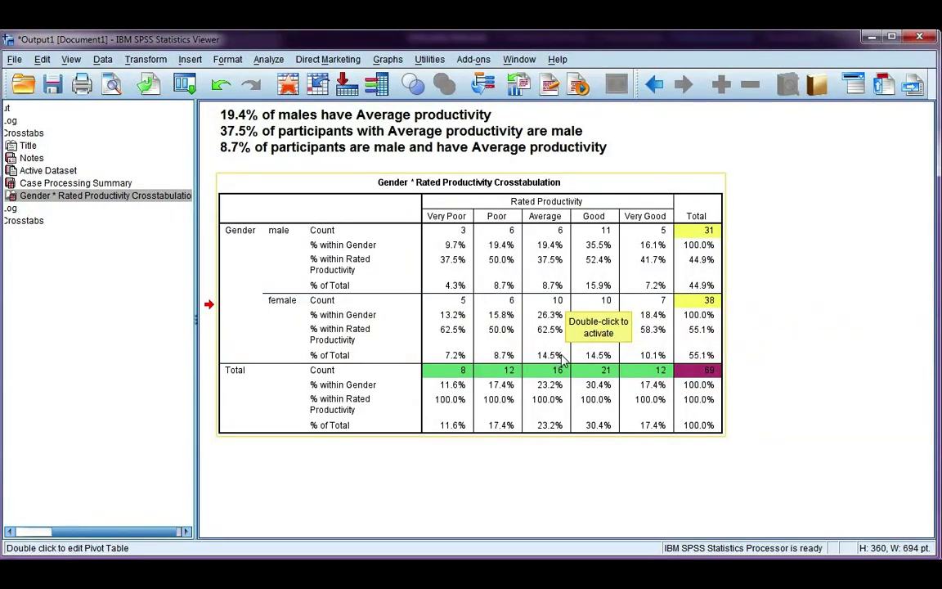
{"action": "left_click", "coordinate": [270, 123]}
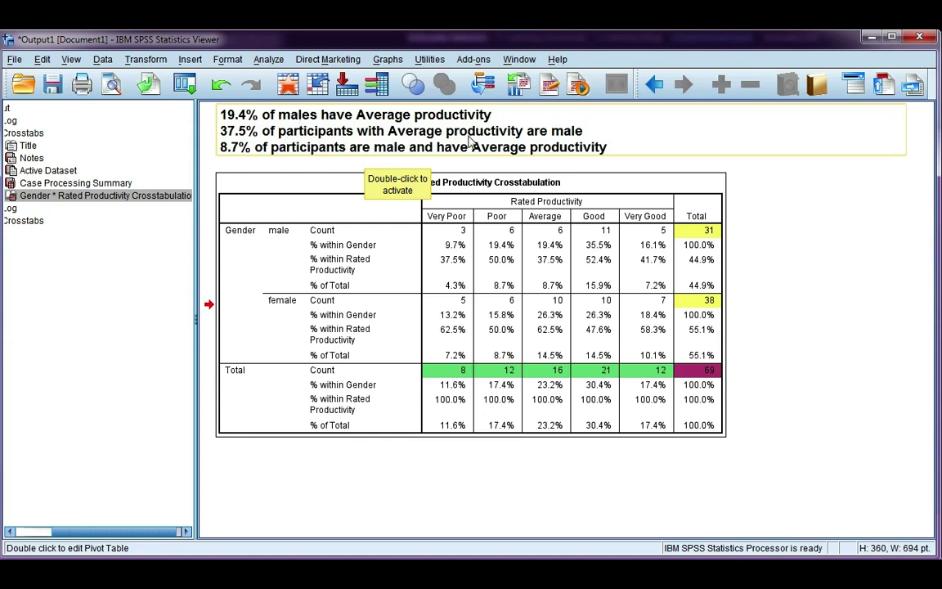
{"action": "left_click", "coordinate": [469, 308]}
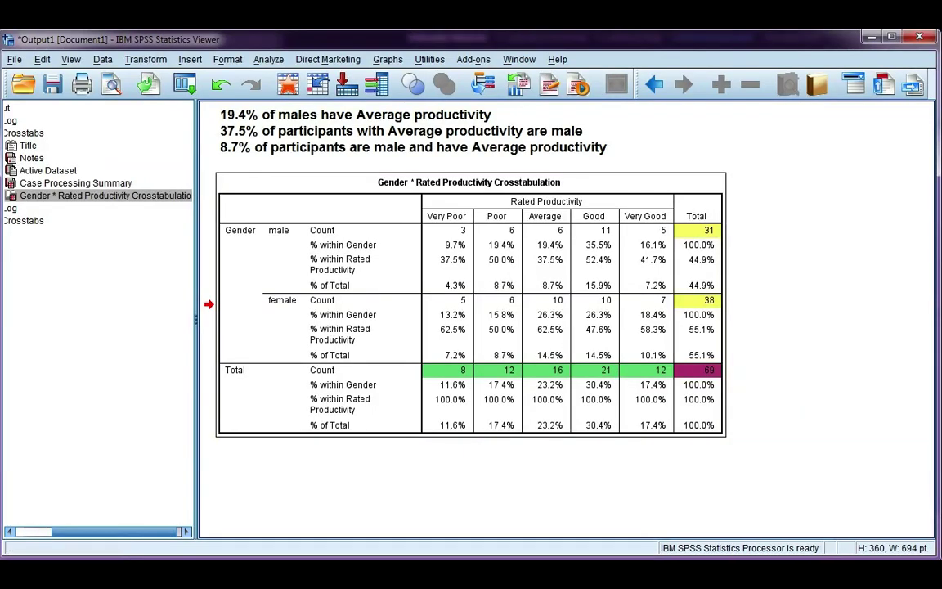
{"action": "left_click", "coordinate": [401, 131]}
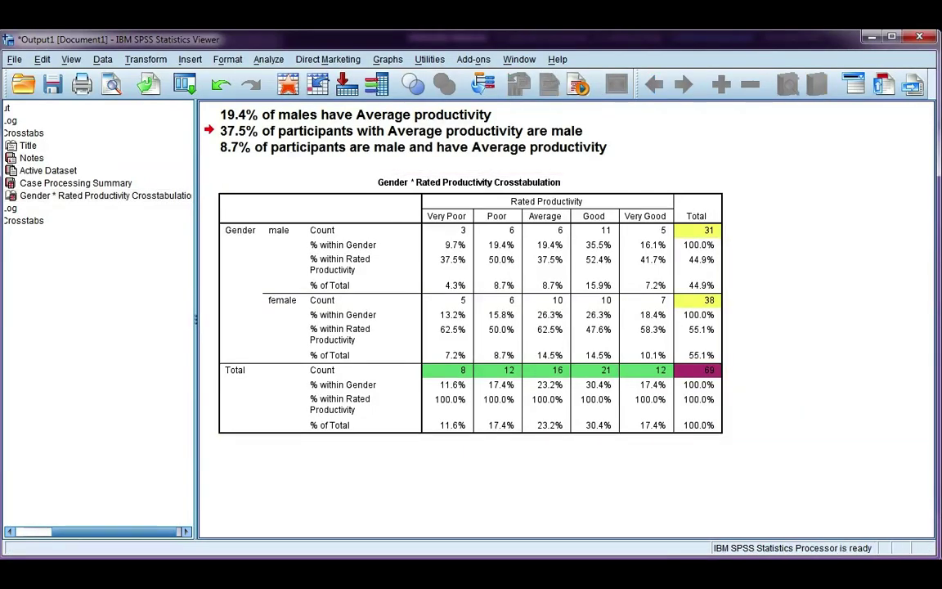
Paste the females block: 18.4% Very good productivity, 58.3% of those female, 10.1% overall.
{"action": "type", "text": "18.4% of females have Very good productivity 58.3% of participants with Very good productivity are female 10.1% of participants are female and have Very good productivity"}
{"action": "left_click", "coordinate": [610, 354]}
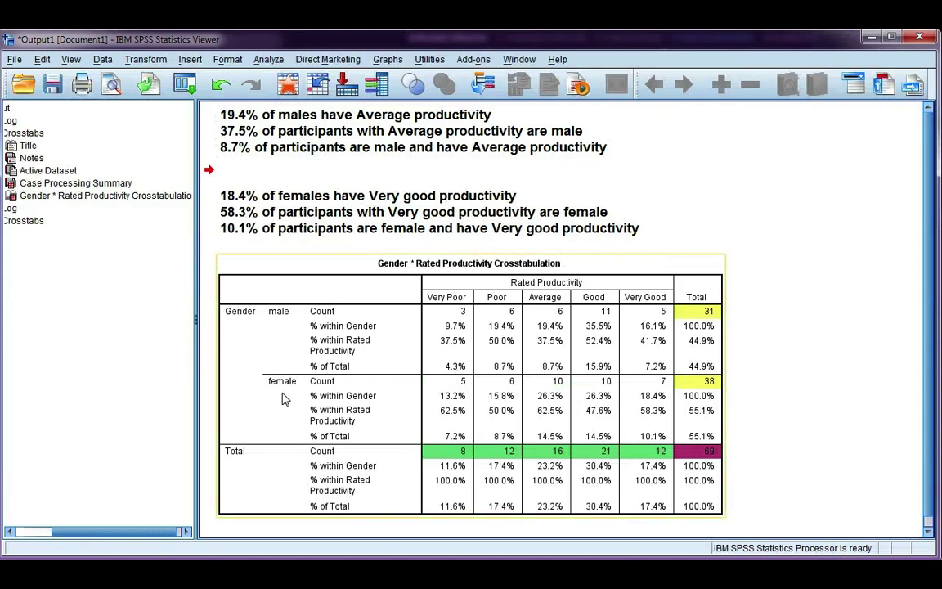